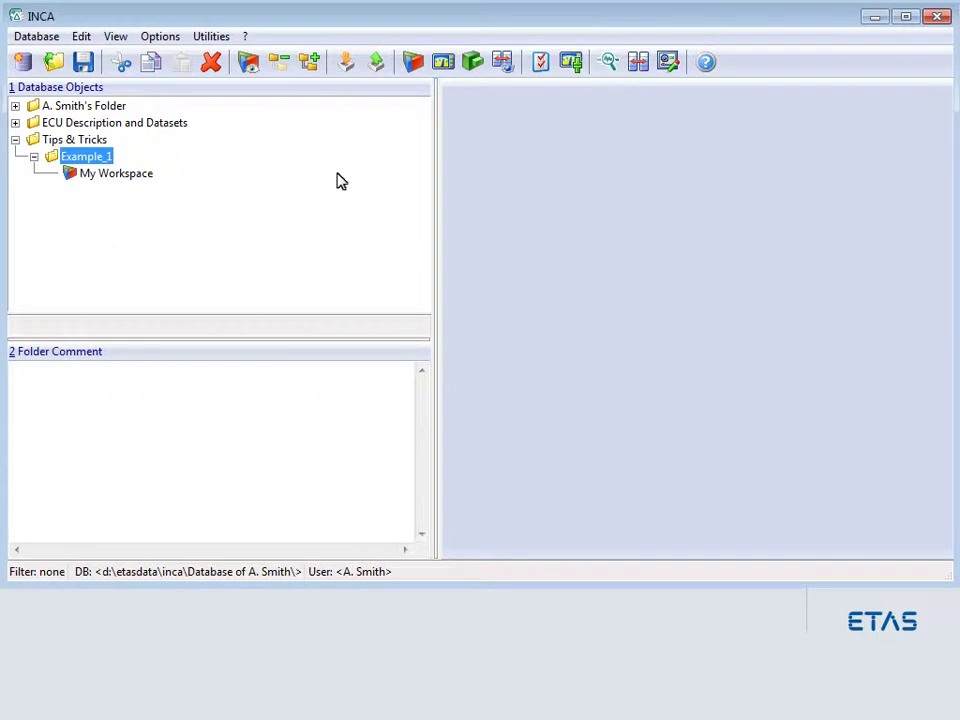
Import EX-1_Same-names.exp into the selected Example_1 path, accepting the new name My Workspace_1
{"action": "left_click", "coordinate": [355, 72]}
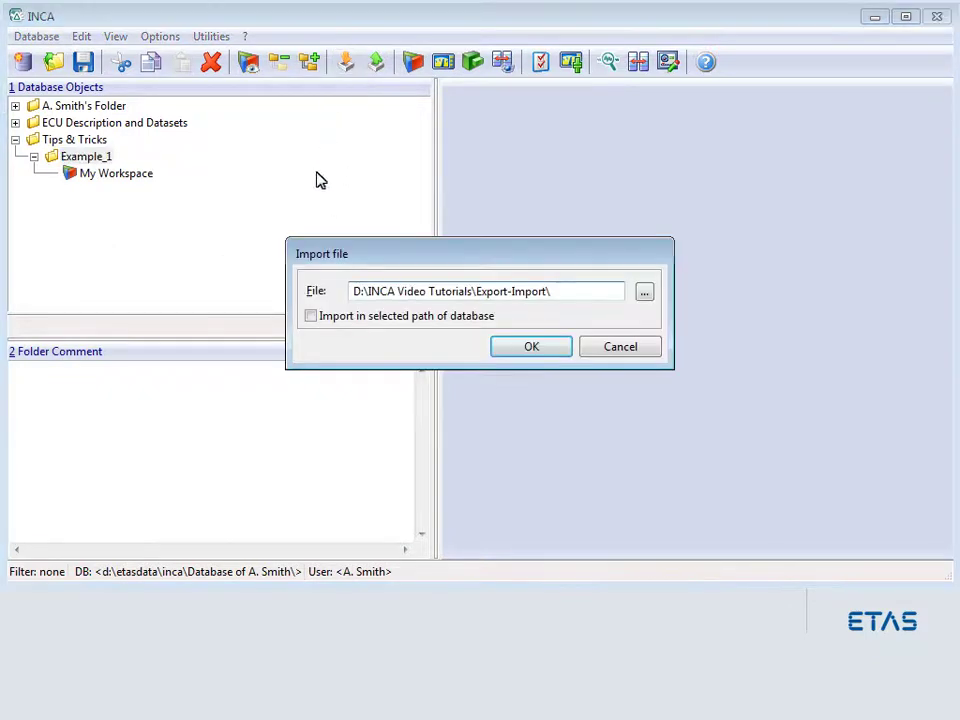
{"action": "left_click", "coordinate": [311, 317]}
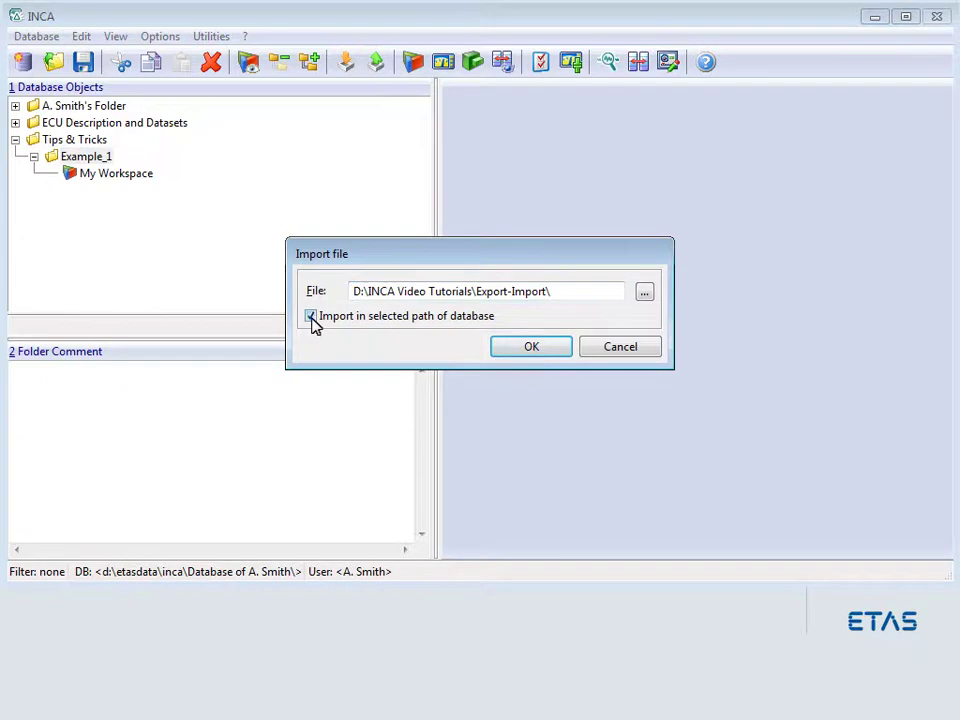
{"action": "left_click", "coordinate": [549, 352]}
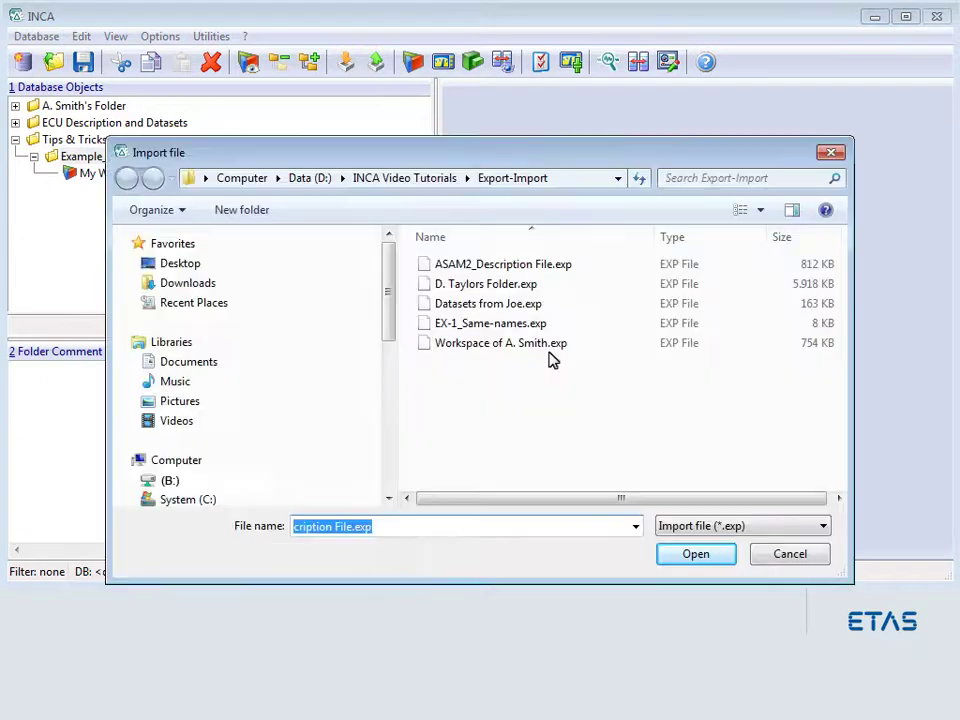
{"action": "left_click", "coordinate": [621, 328]}
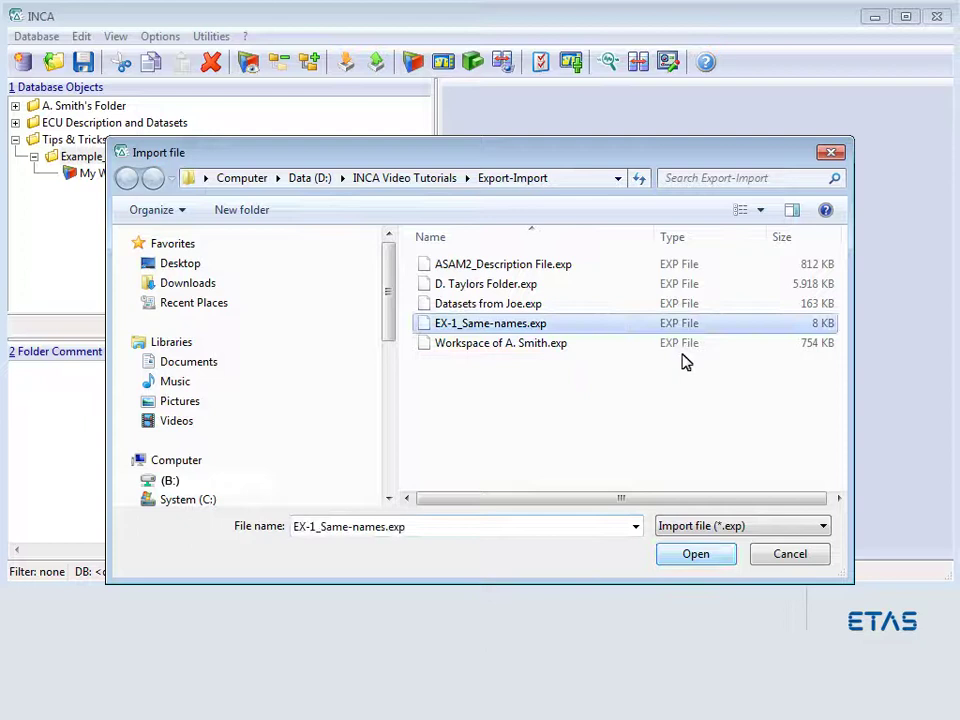
{"action": "left_click", "coordinate": [724, 560]}
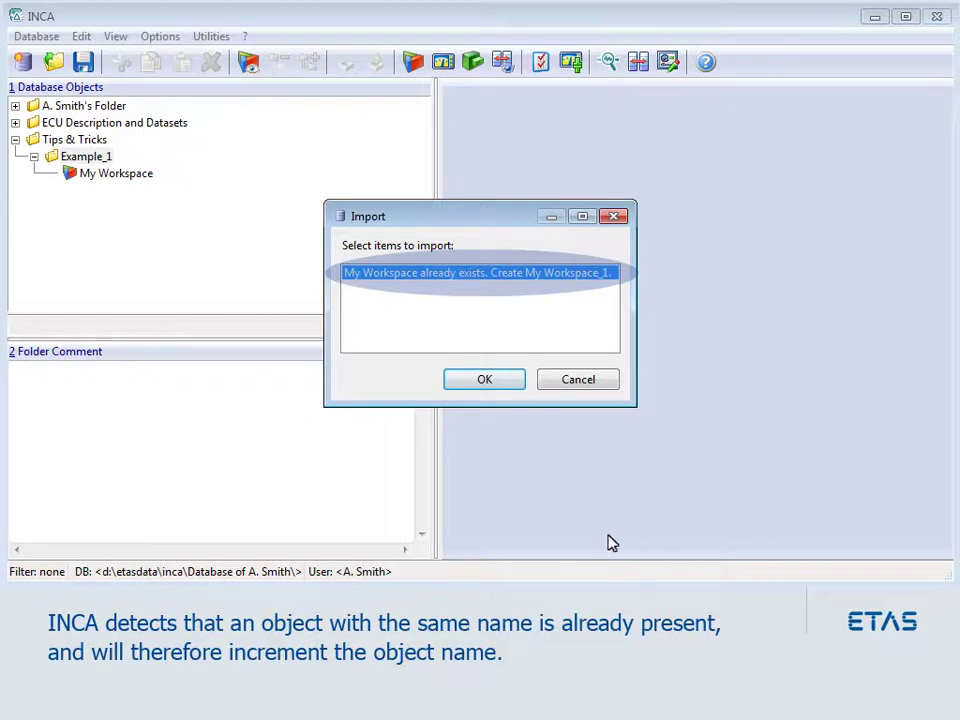
{"action": "left_click", "coordinate": [519, 390]}
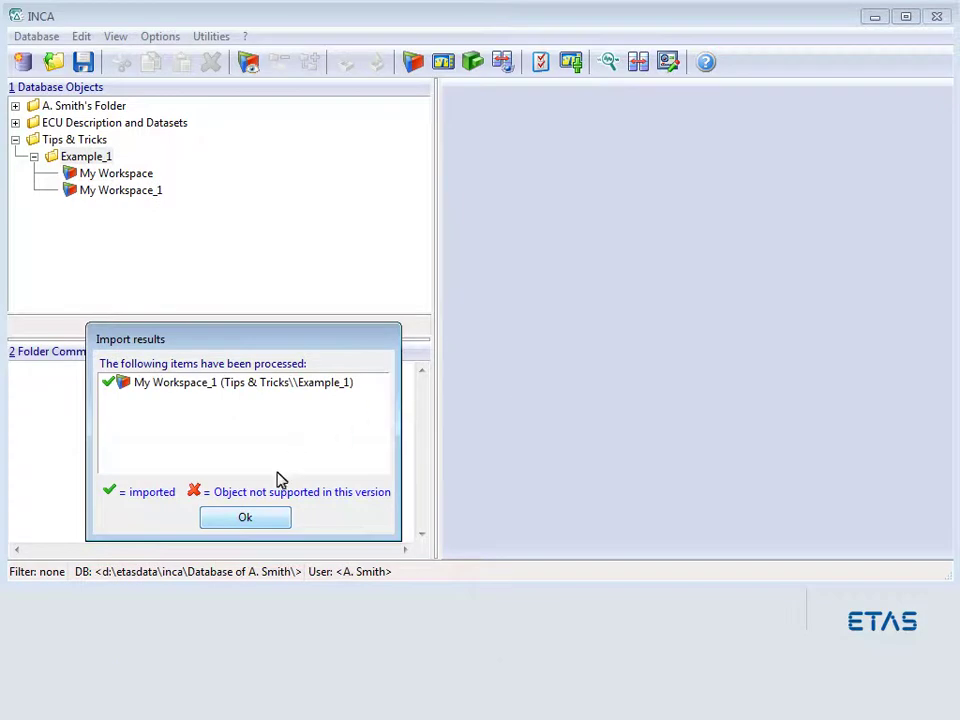
{"action": "left_click", "coordinate": [245, 518]}
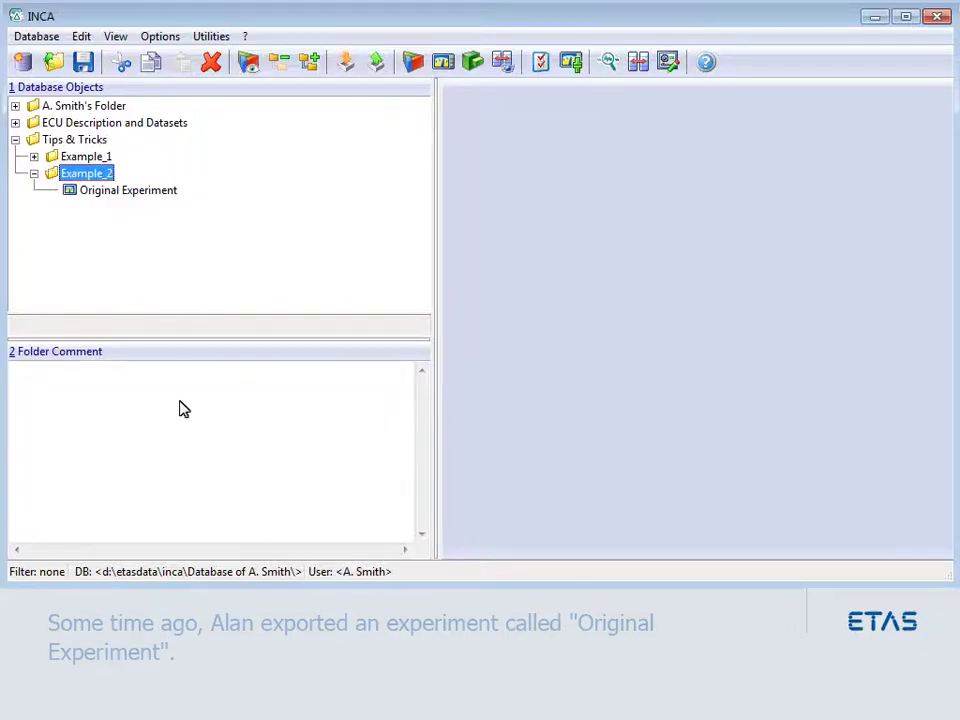
Rename Original Experiment in Example_2 to 'Changed experiment'
{"action": "left_click", "coordinate": [166, 199]}
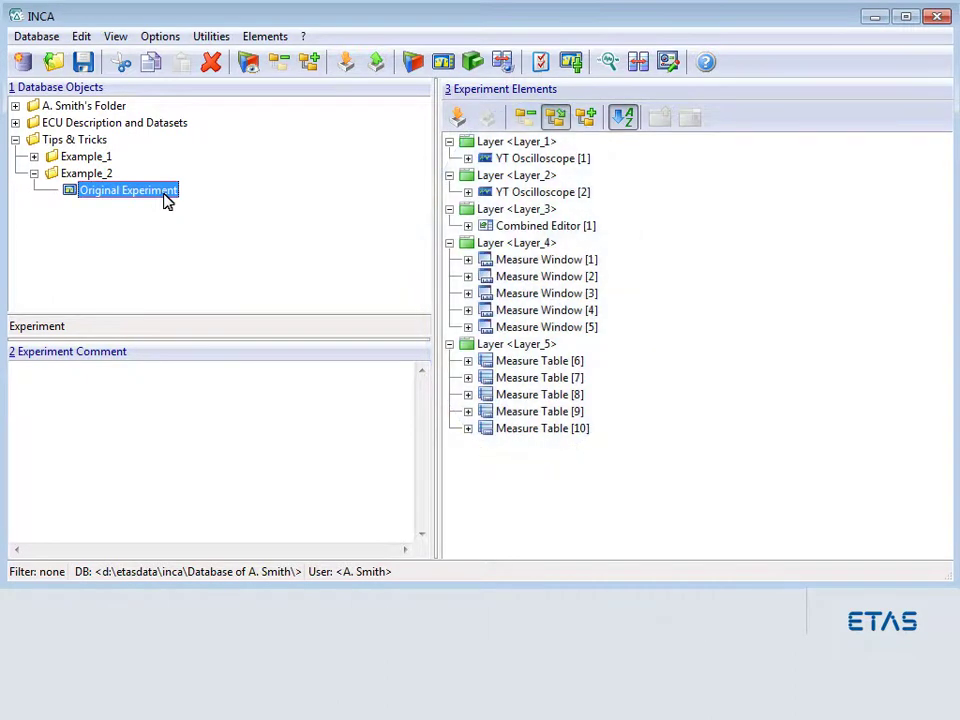
{"action": "key", "text": "F2"}
{"action": "type", "text": "Changed exp"}
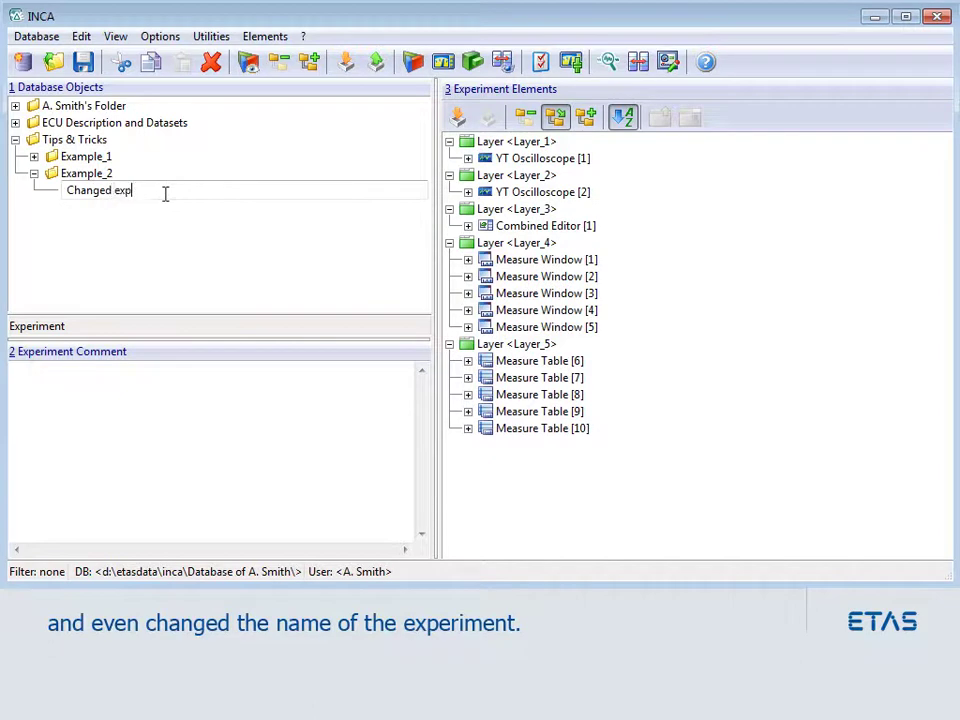
{"action": "type", "text": "eriment"}
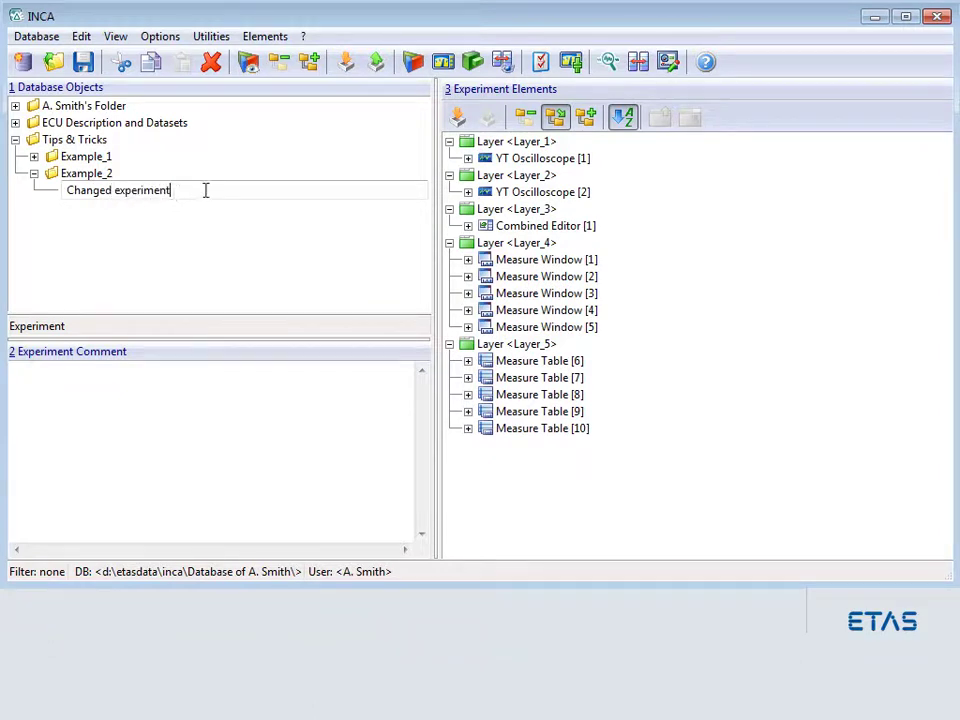
{"action": "key", "text": "Return"}
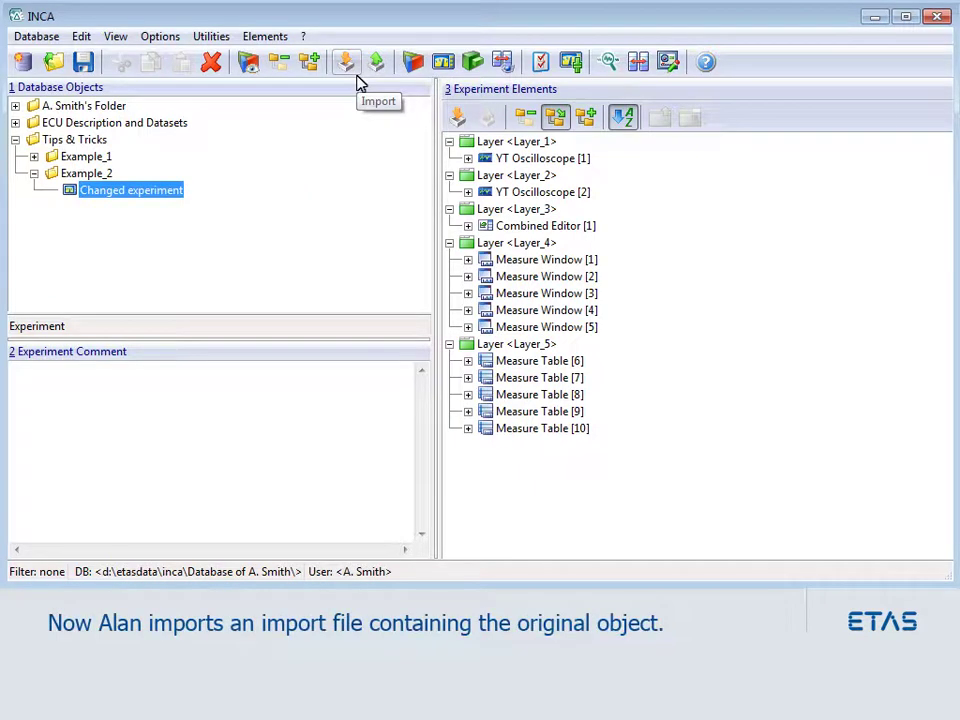
{"action": "left_click", "coordinate": [356, 80]}
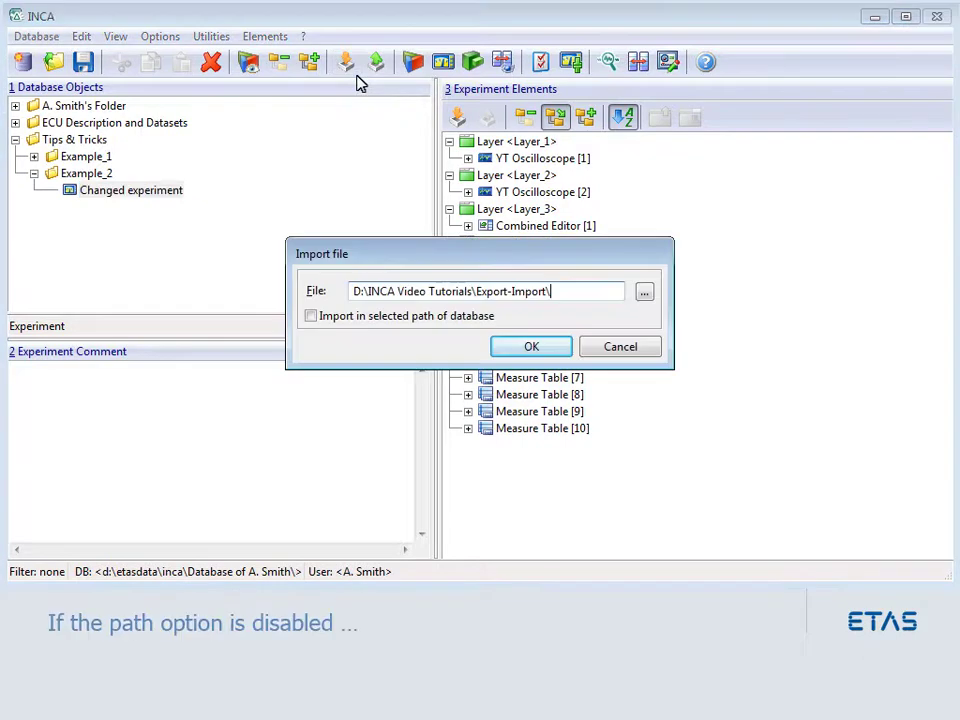
{"action": "left_click", "coordinate": [557, 347]}
{"action": "left_click", "coordinate": [596, 350]}
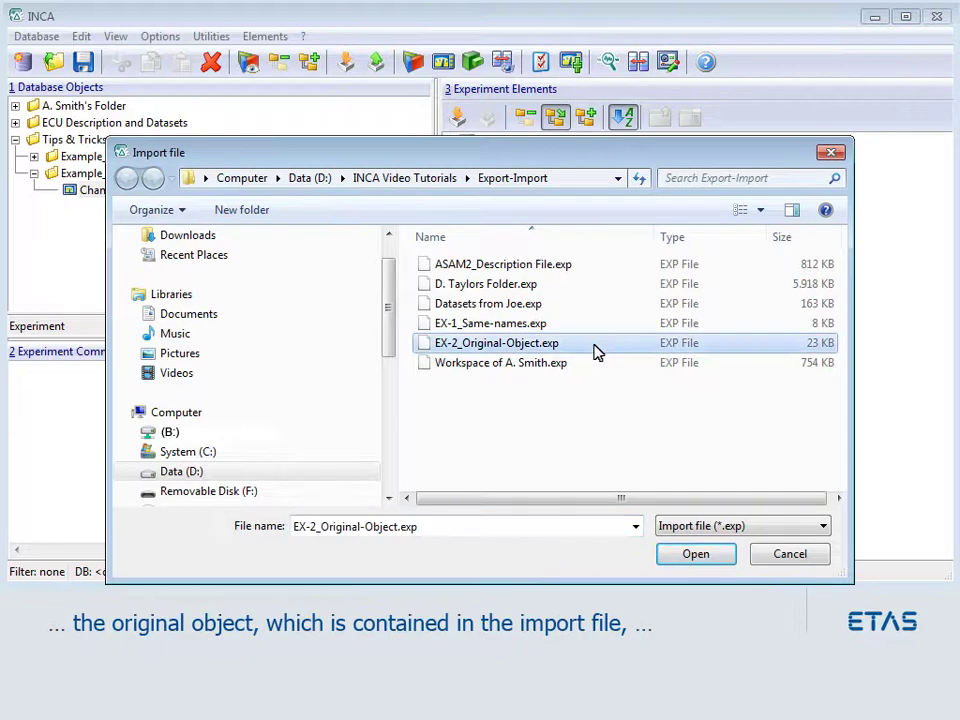
{"action": "left_click", "coordinate": [728, 562]}
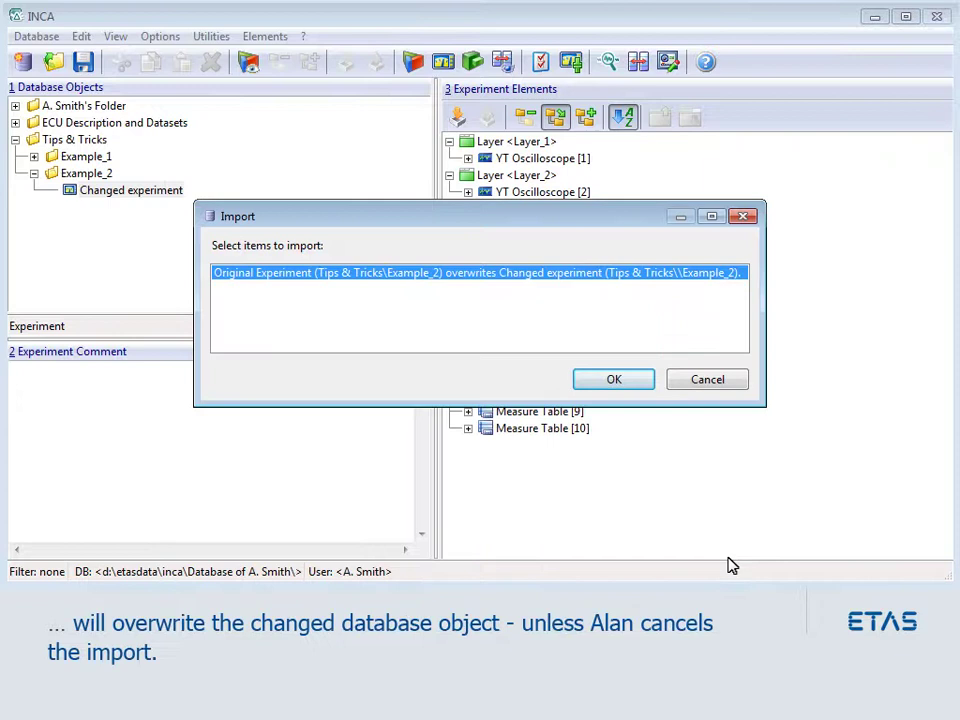
{"action": "left_click", "coordinate": [631, 385]}
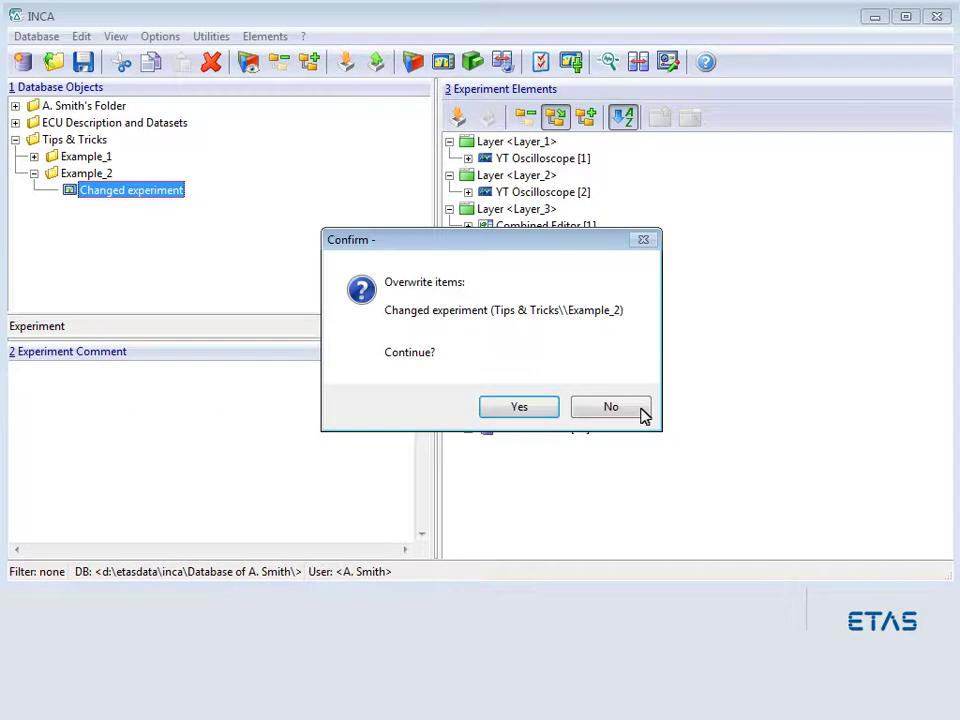
{"action": "left_click", "coordinate": [640, 410]}
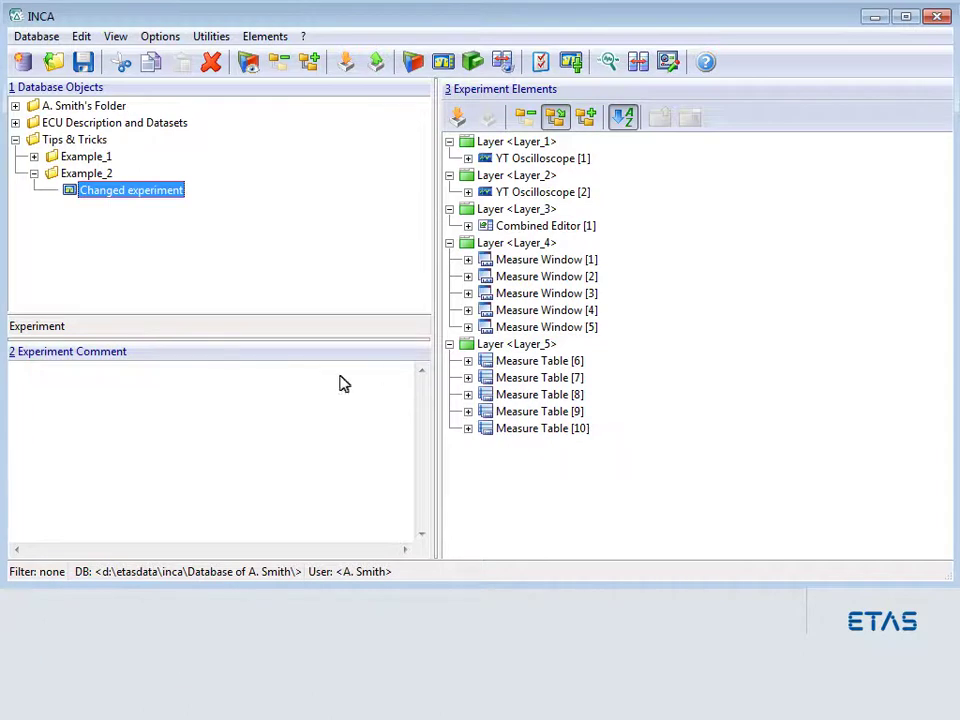
Import EX-2_Original-Object.exp into Tips & Tricks, then display Changed experiment's elements
{"action": "left_click", "coordinate": [118, 145]}
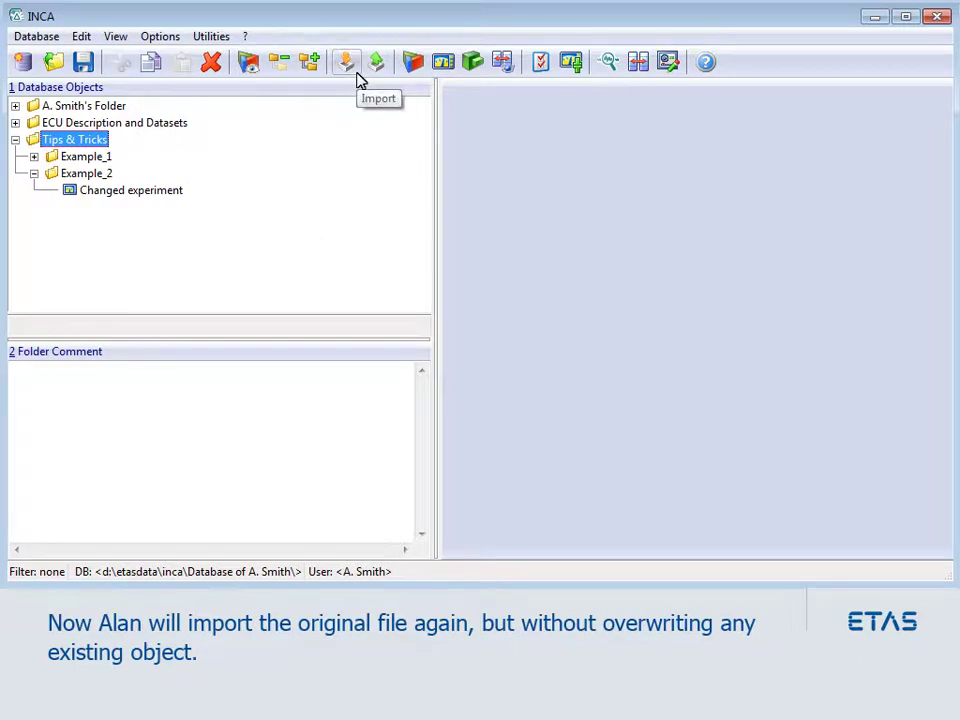
{"action": "left_click", "coordinate": [357, 74]}
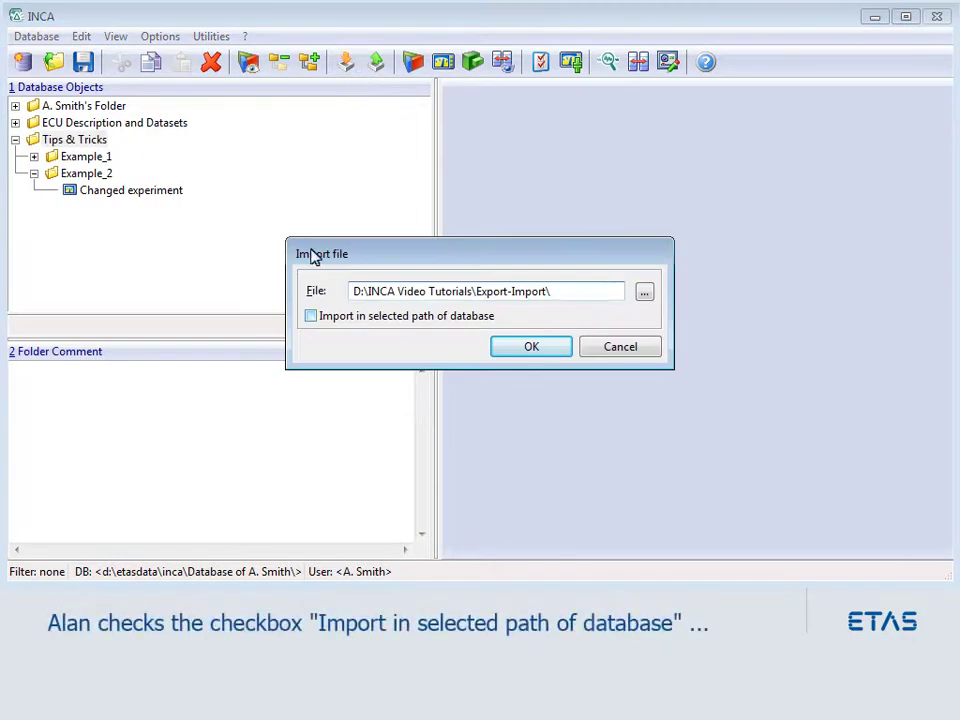
{"action": "left_click", "coordinate": [311, 316]}
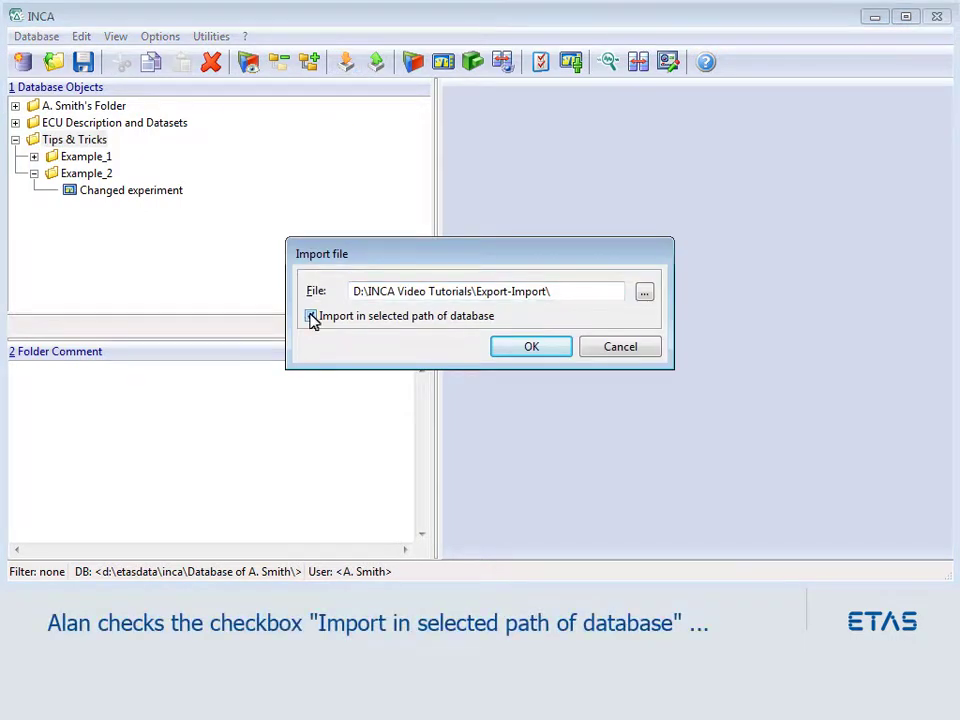
{"action": "left_click", "coordinate": [557, 352]}
{"action": "left_click", "coordinate": [565, 347]}
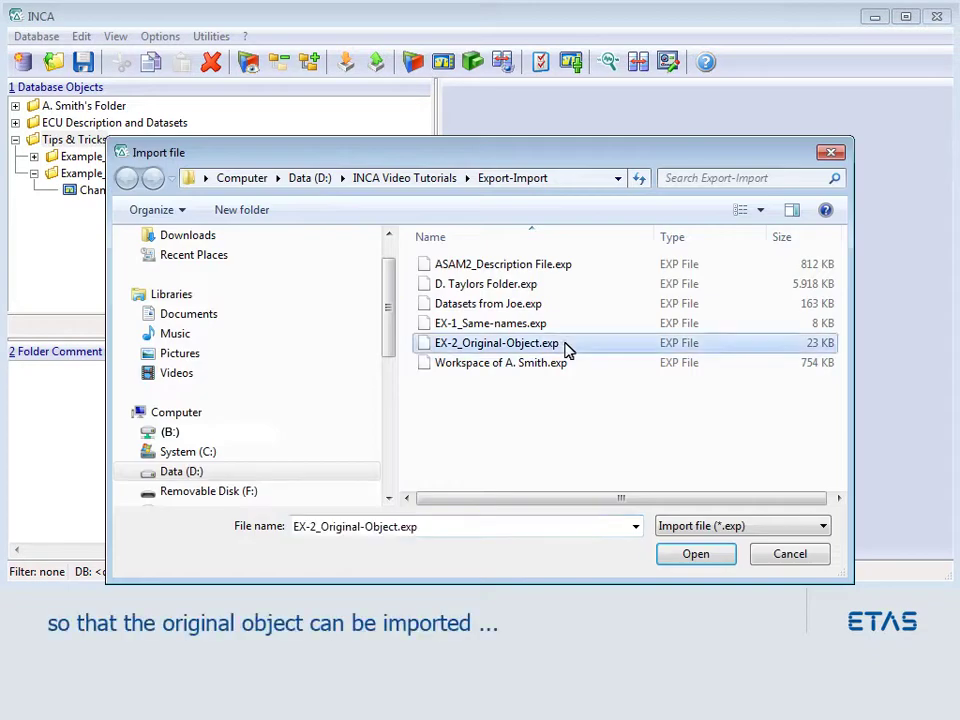
{"action": "left_click", "coordinate": [732, 554]}
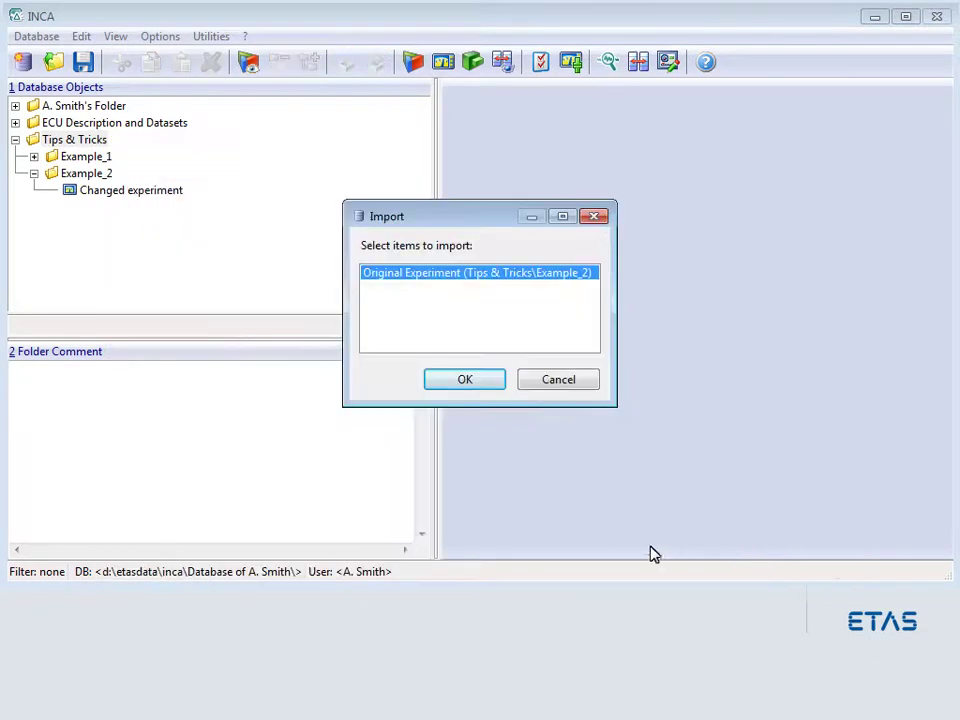
{"action": "left_click", "coordinate": [496, 388]}
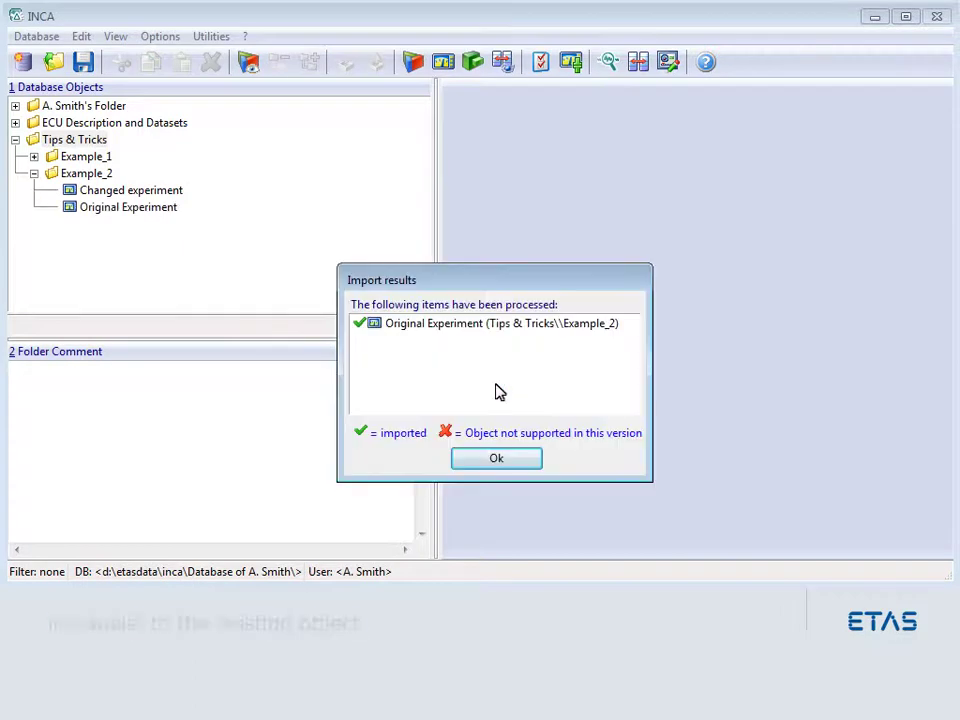
{"action": "left_click", "coordinate": [494, 325]}
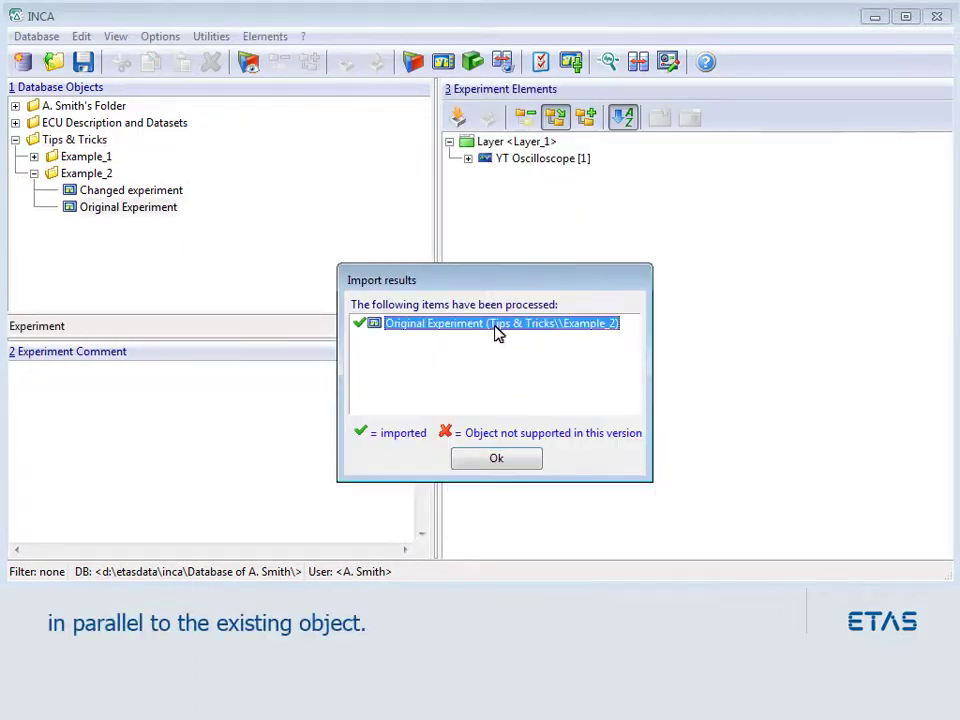
{"action": "left_click", "coordinate": [540, 460]}
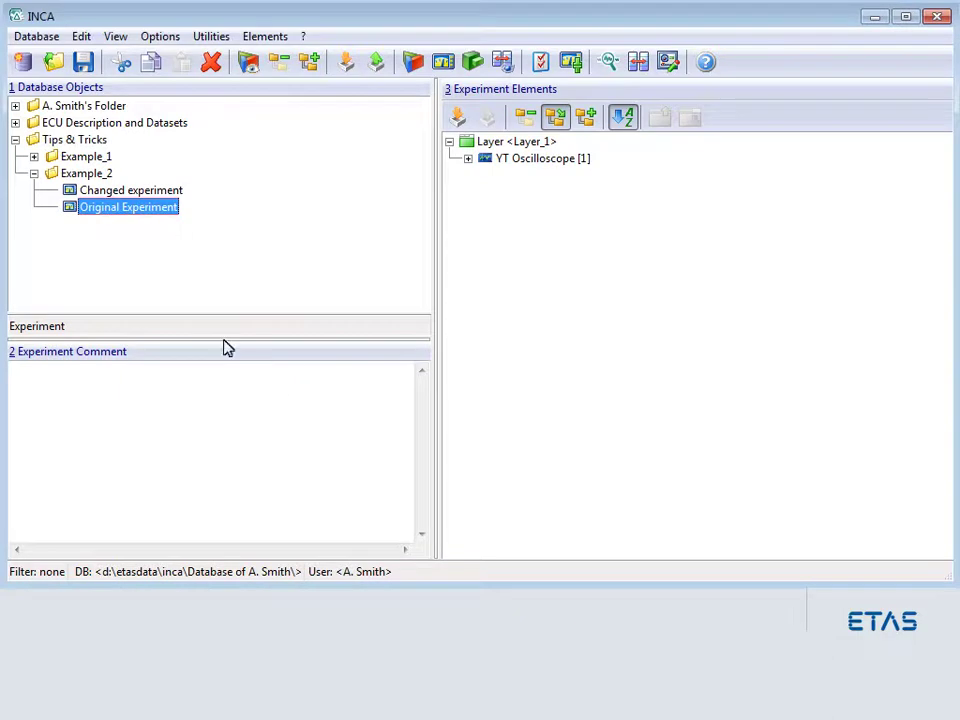
{"action": "left_click", "coordinate": [180, 192]}
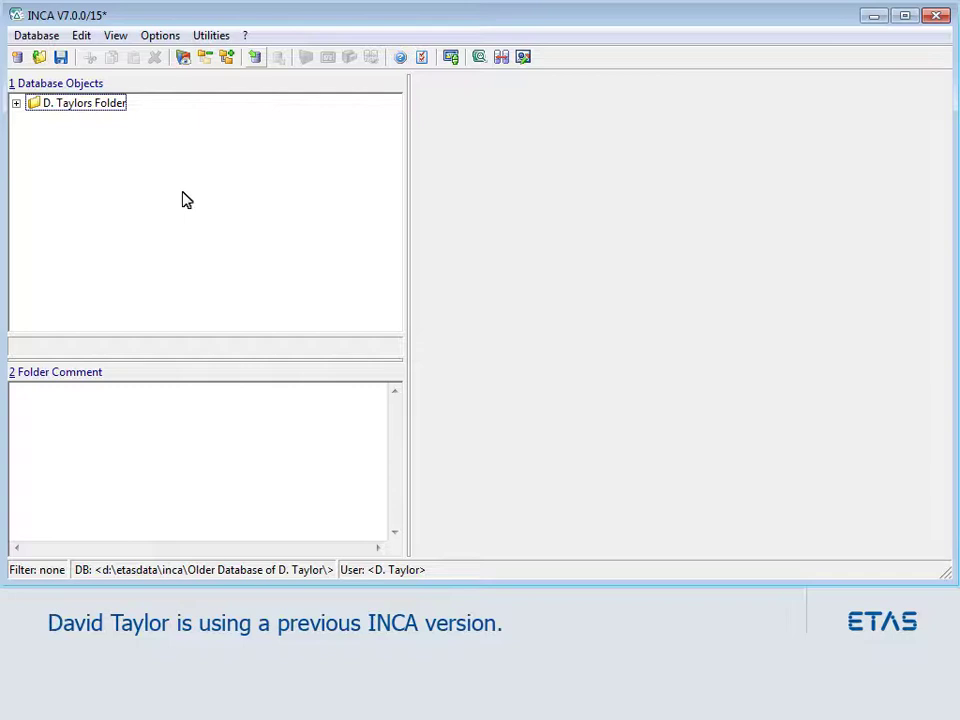
Import all four items of EX-3_Not-Supported-Object.exp into the older database
{"action": "left_click", "coordinate": [265, 64]}
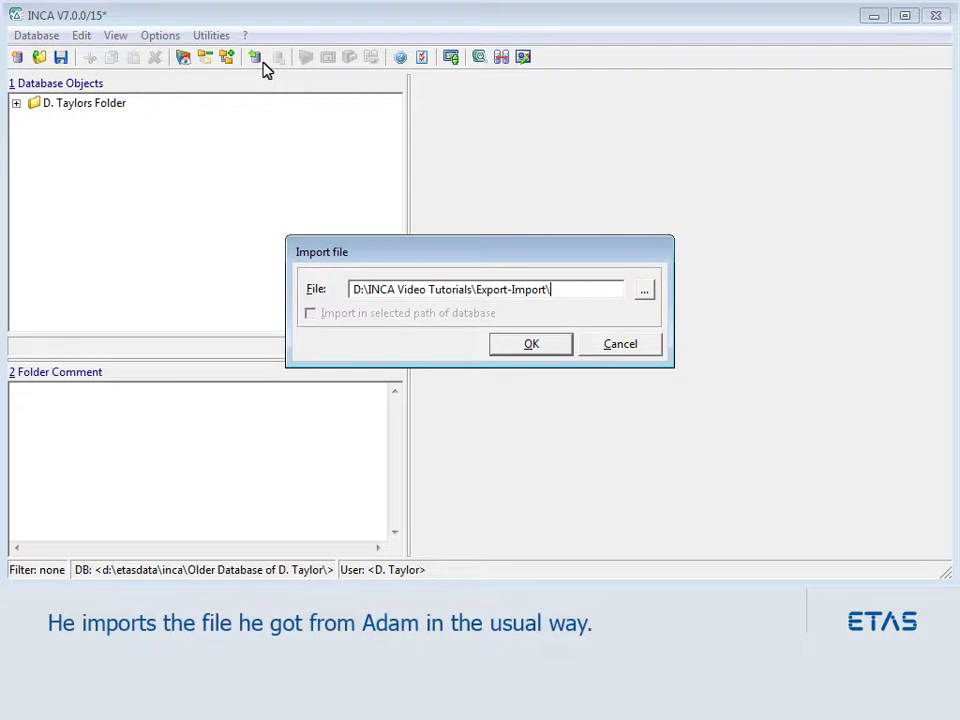
{"action": "left_click", "coordinate": [558, 346]}
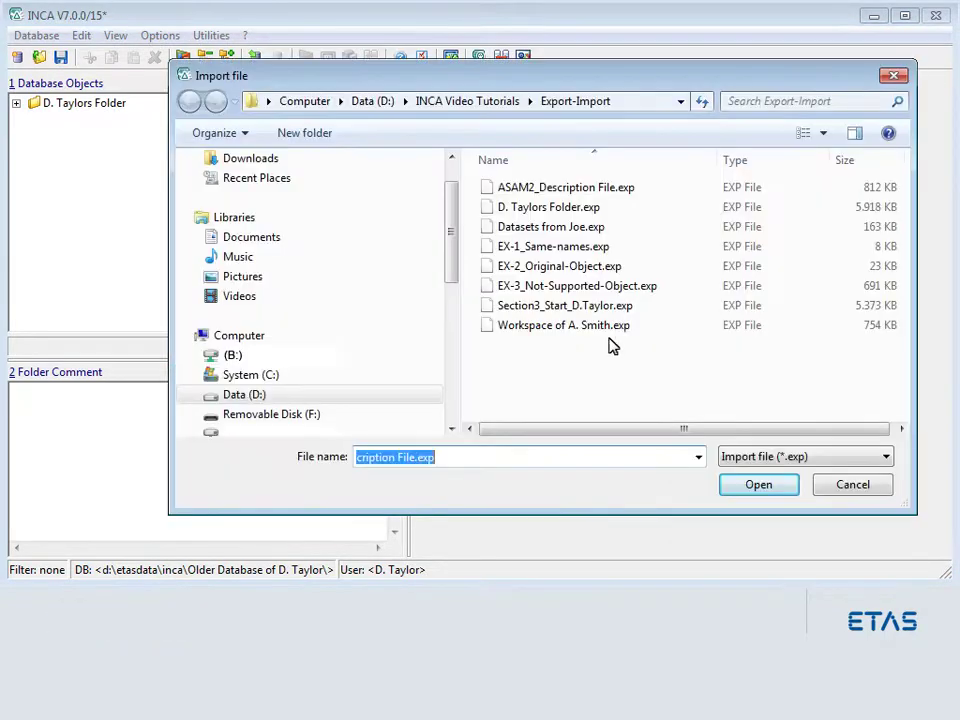
{"action": "left_click", "coordinate": [684, 292]}
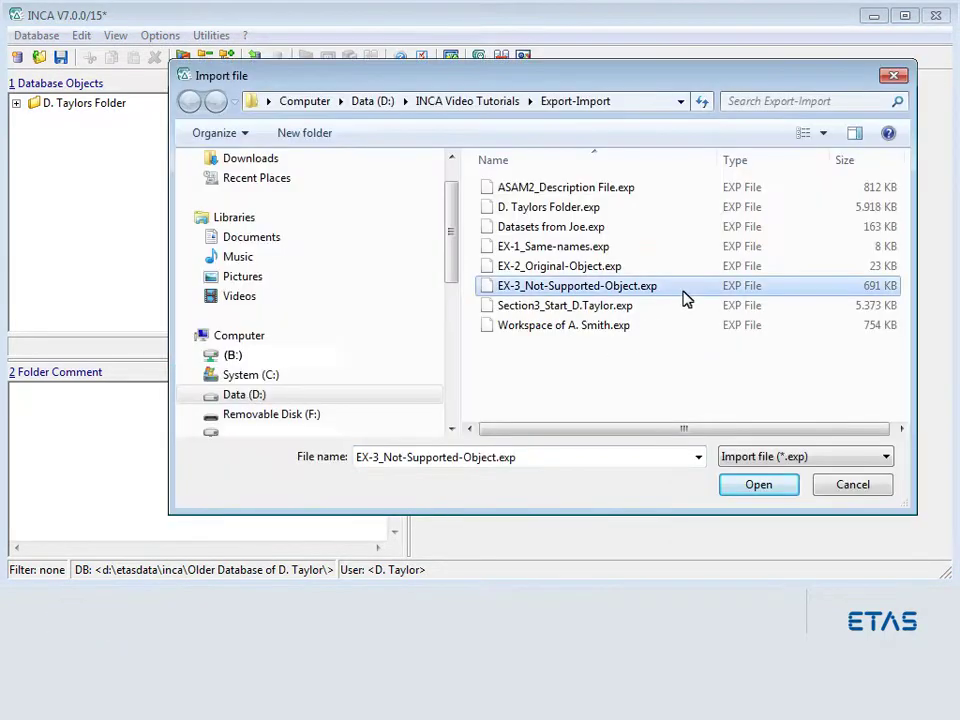
{"action": "left_click", "coordinate": [789, 493]}
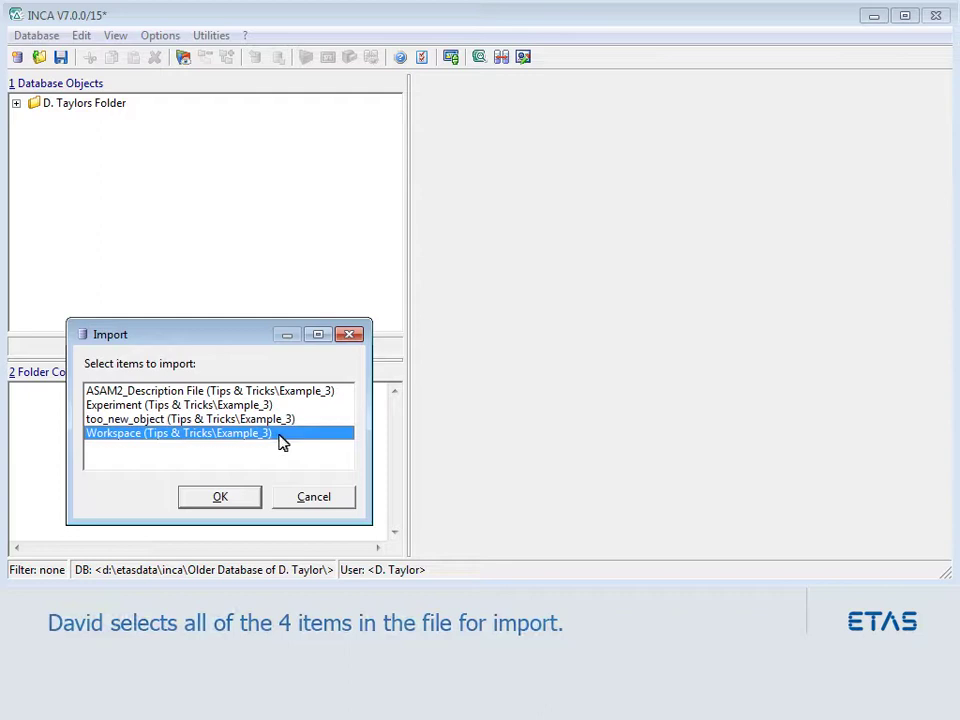
{"action": "left_click", "coordinate": [334, 394], "text": "shift"}
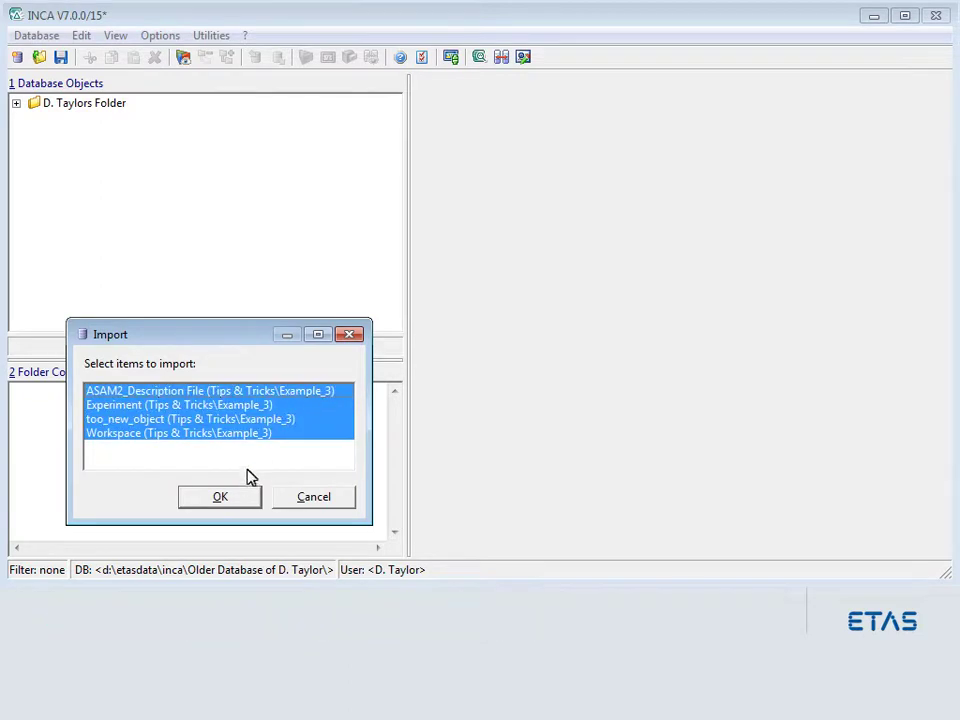
{"action": "left_click", "coordinate": [249, 497]}
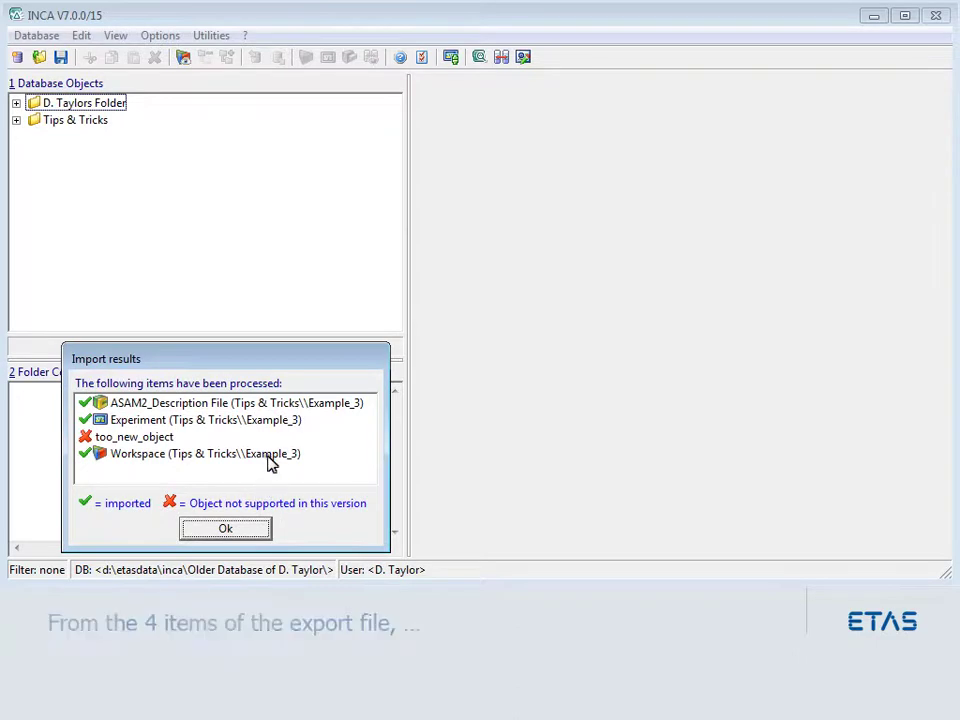
Review the imported Workspace and the unsupported too_new_object entry, then close the import results
{"action": "left_click", "coordinate": [268, 462]}
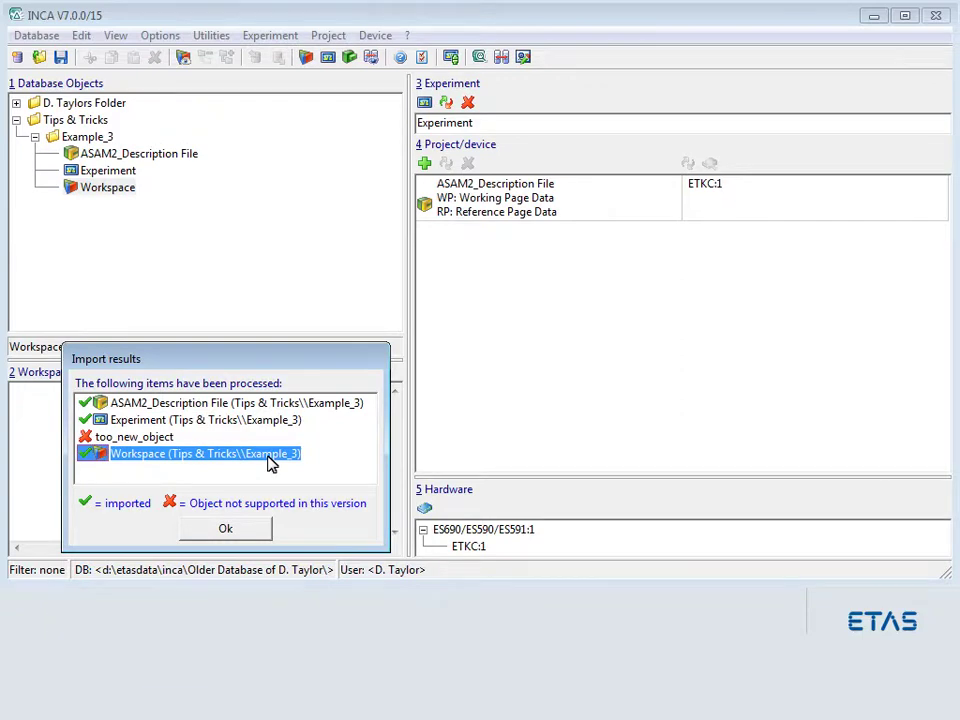
{"action": "left_click", "coordinate": [155, 440]}
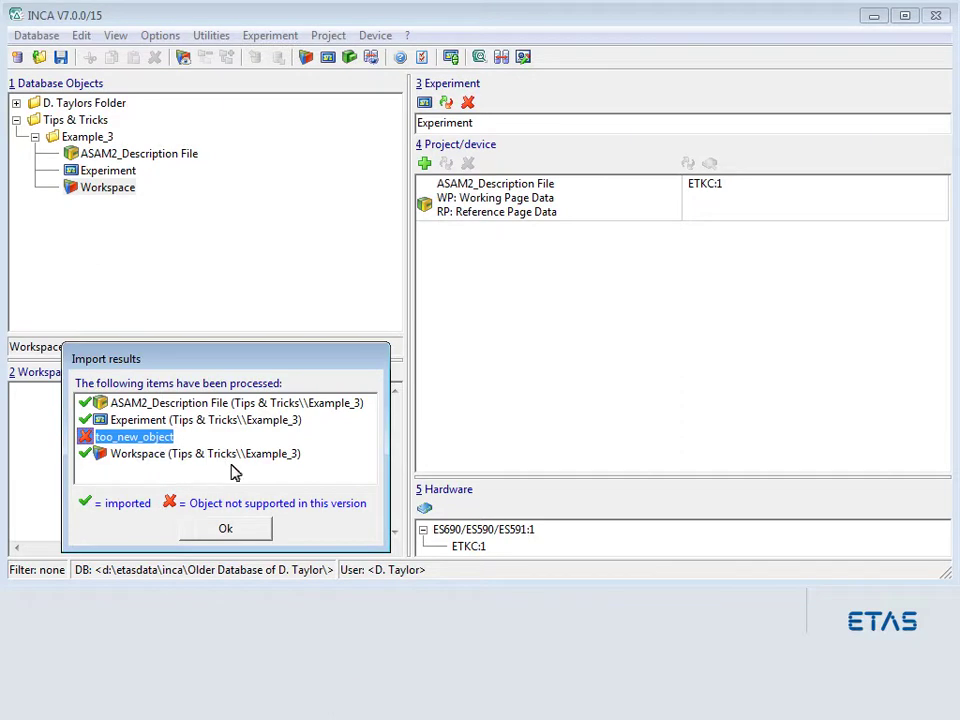
{"action": "left_click", "coordinate": [226, 529]}
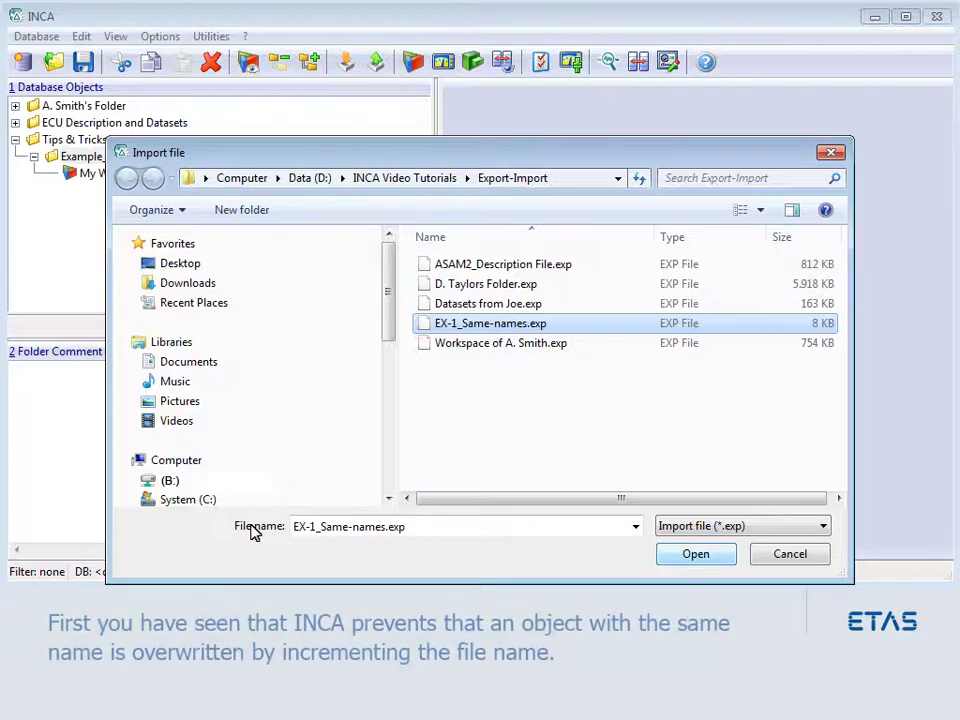
Import EX-1_Same-names.exp, accepting My Workspace_1 beside the existing My Workspace
{"action": "left_click", "coordinate": [726, 562]}
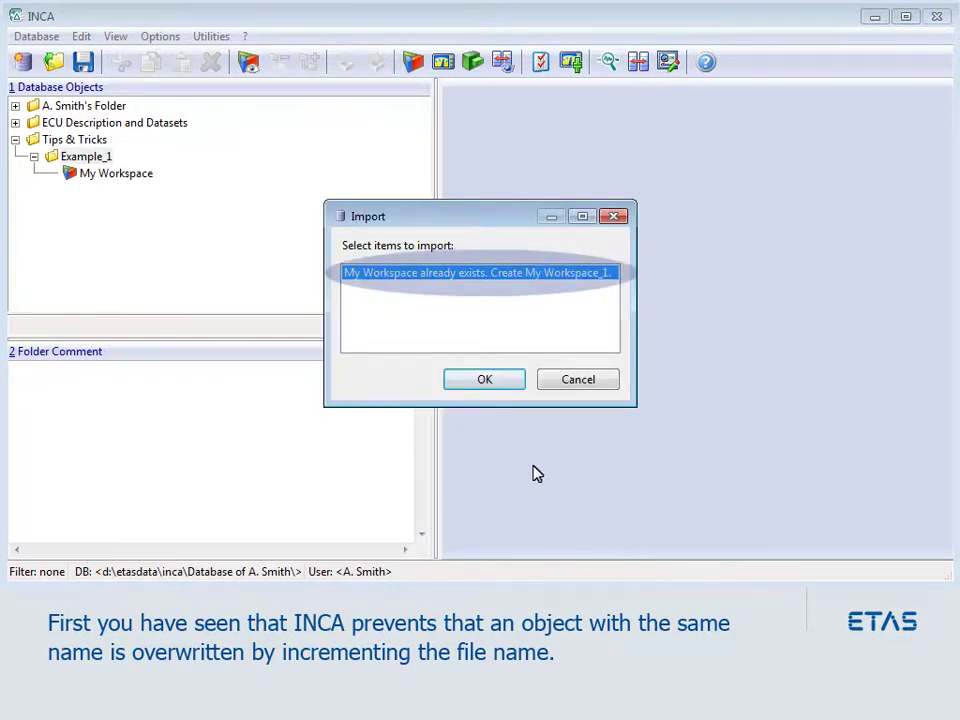
{"action": "left_click", "coordinate": [516, 386]}
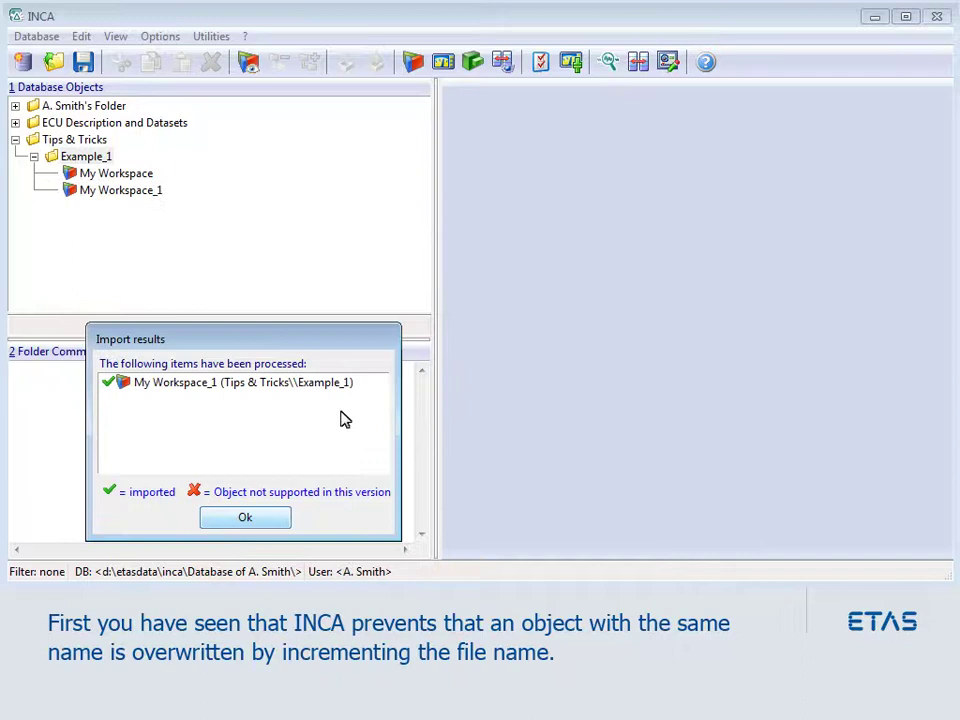
{"action": "left_click", "coordinate": [270, 518]}
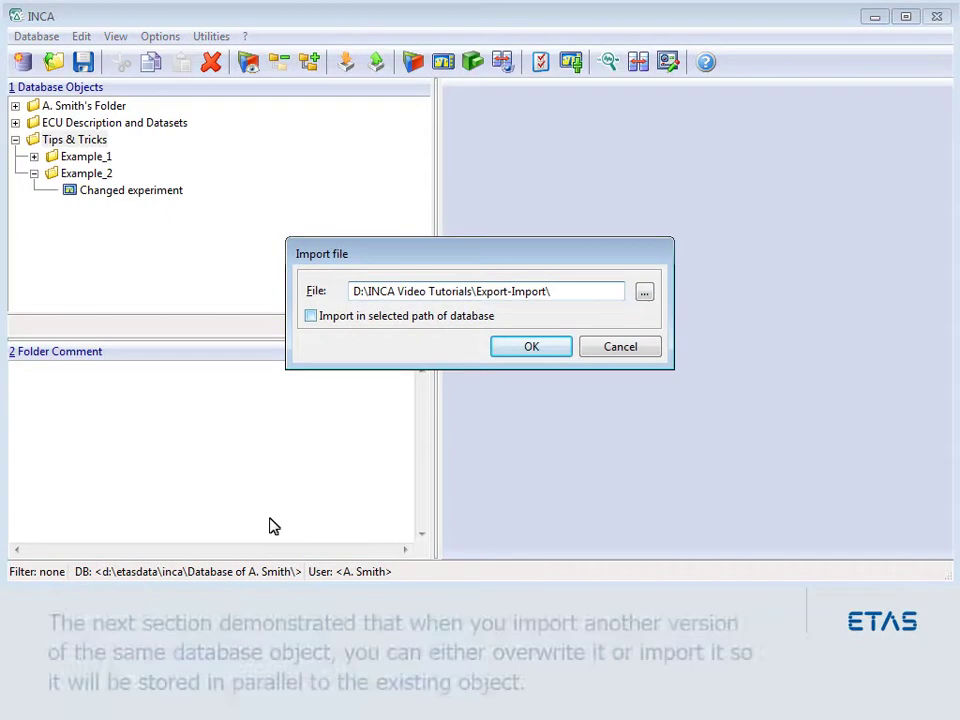
Import EX-2_Original-Object.exp into the selected path and view Changed experiment's contents
{"action": "left_click", "coordinate": [311, 316]}
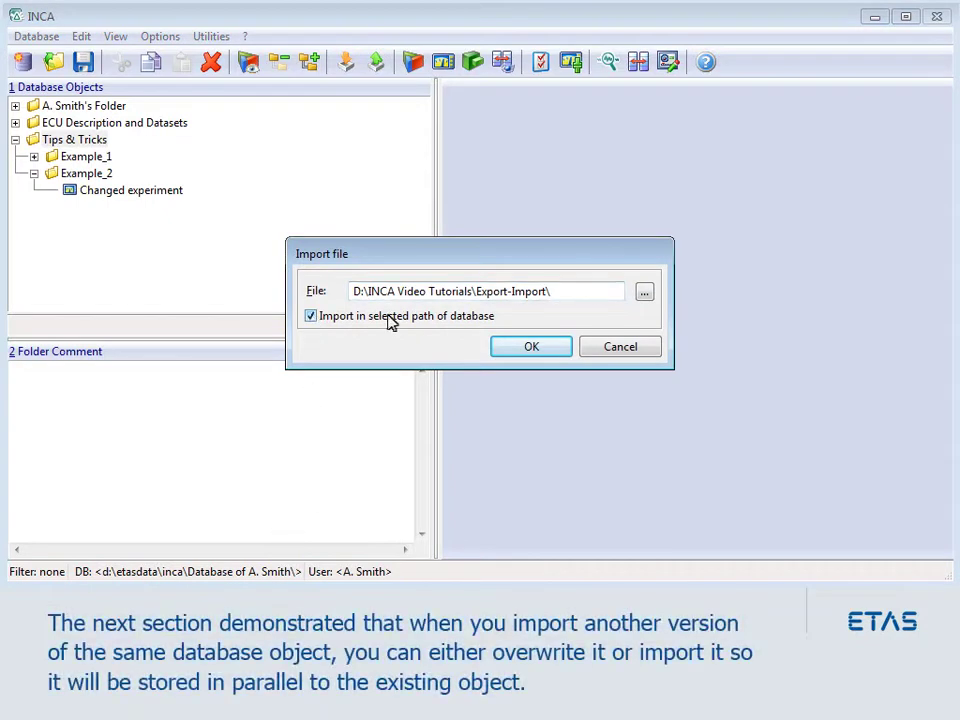
{"action": "left_click", "coordinate": [555, 349]}
{"action": "left_click", "coordinate": [566, 347]}
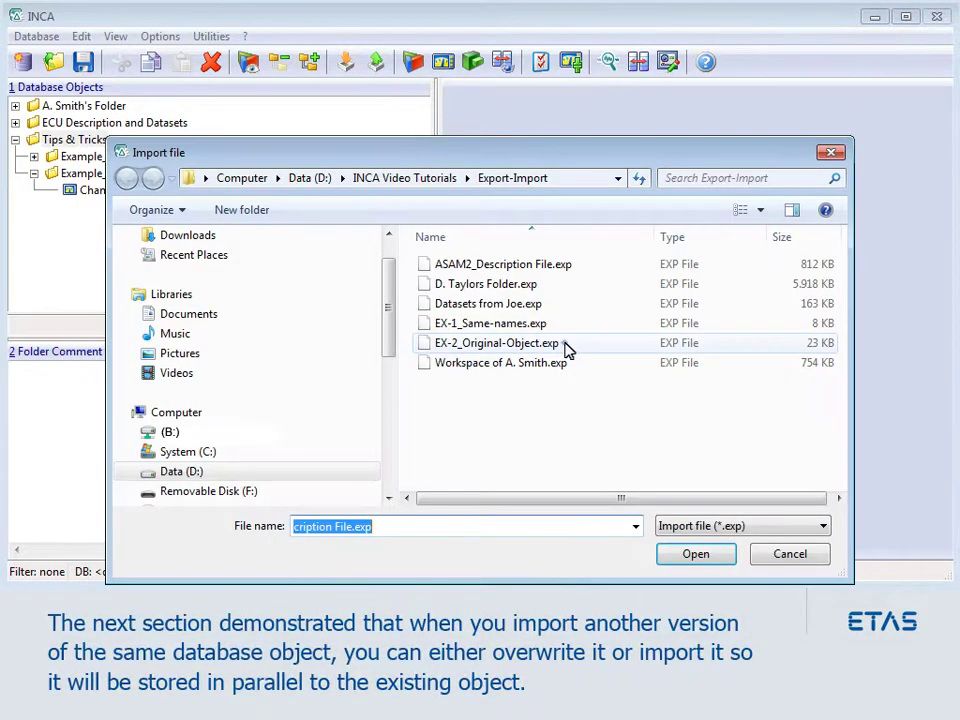
{"action": "left_click", "coordinate": [732, 555]}
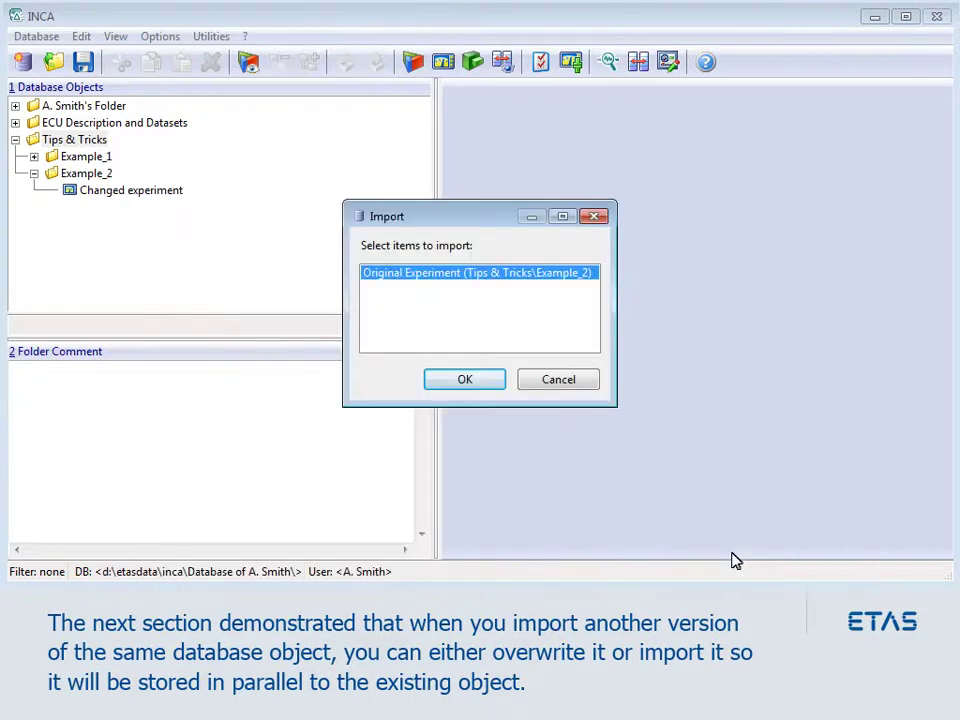
{"action": "left_click", "coordinate": [498, 388]}
{"action": "left_click", "coordinate": [497, 332]}
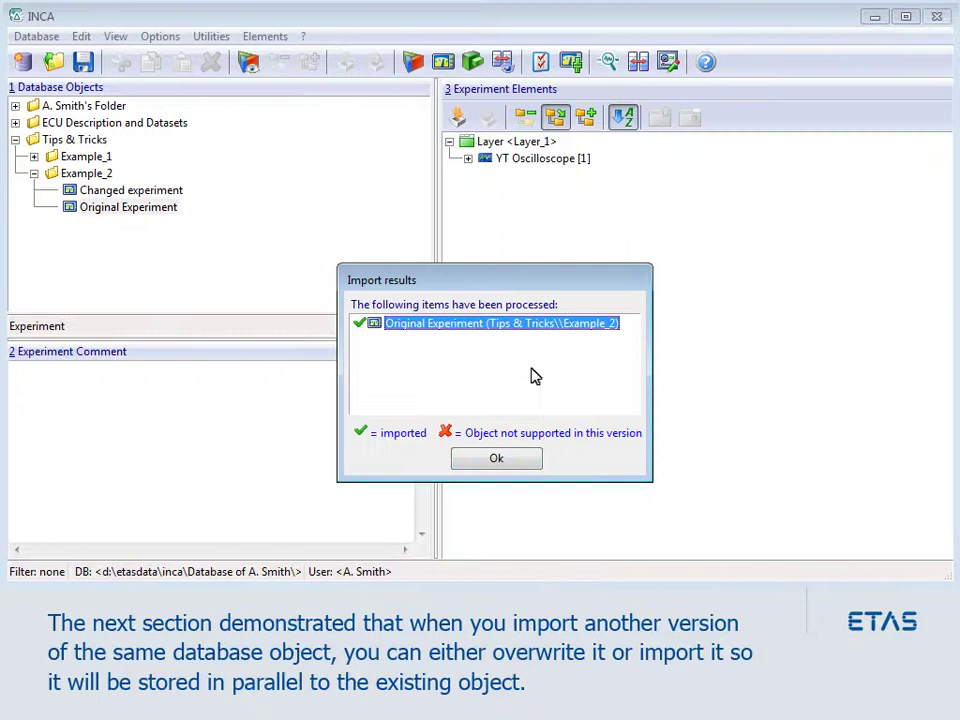
{"action": "left_click", "coordinate": [536, 456]}
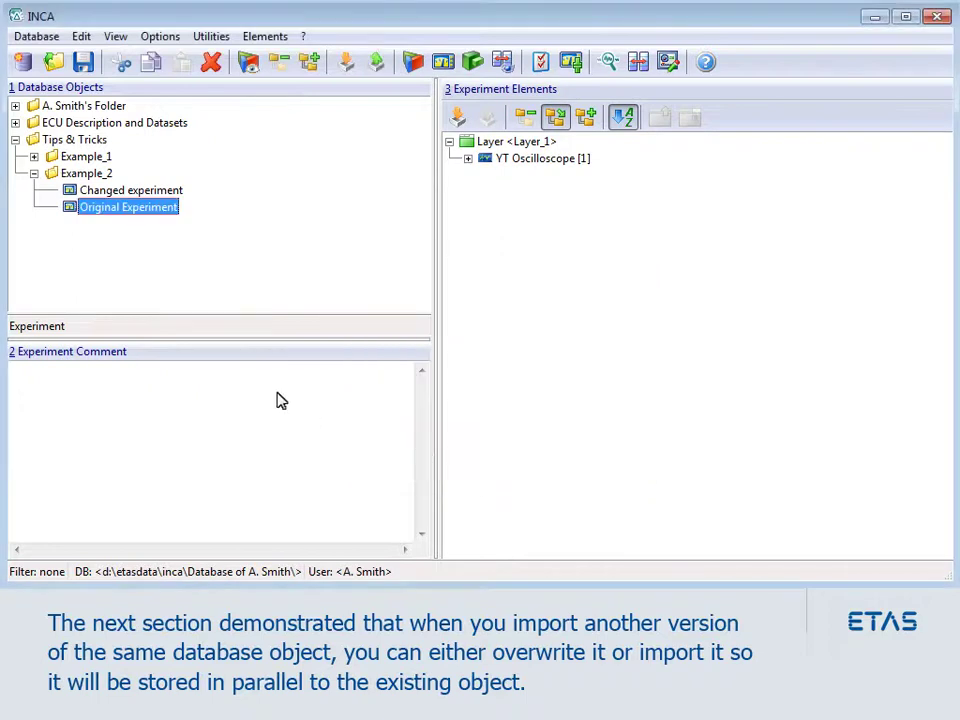
{"action": "left_click", "coordinate": [183, 194]}
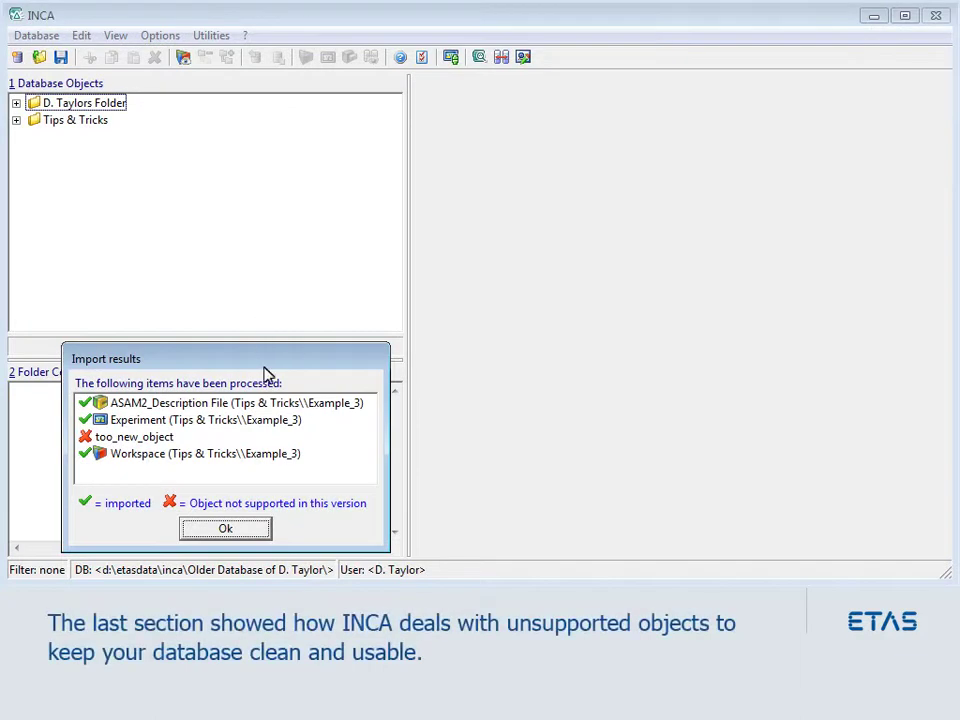
Inspect the imported Workspace row and the unsupported too_new_object row in Import results
{"action": "left_click", "coordinate": [268, 456]}
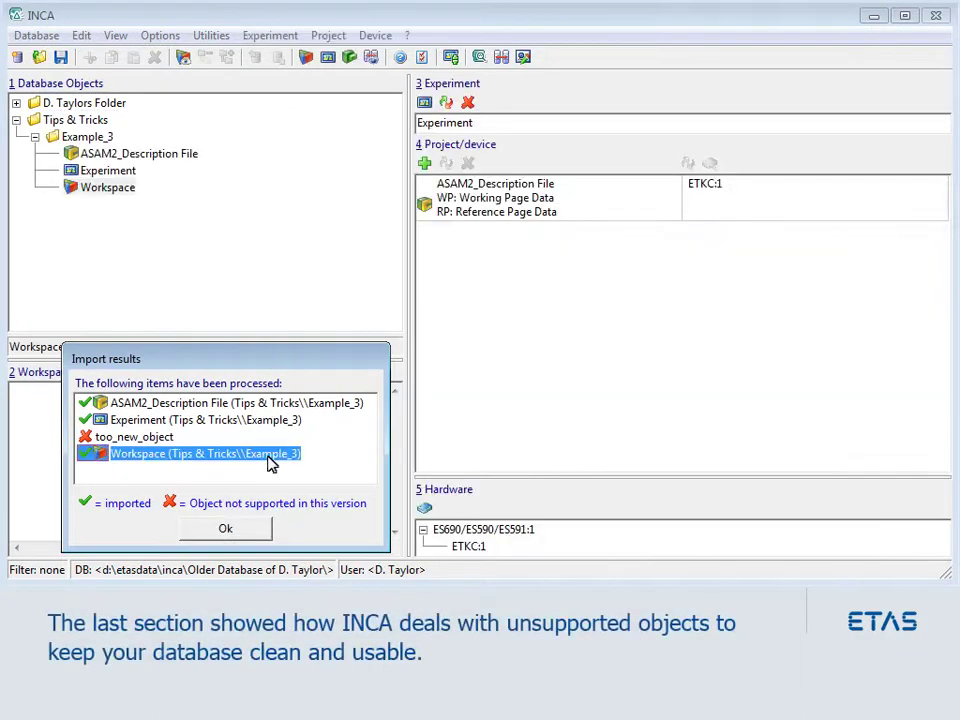
{"action": "left_click", "coordinate": [155, 442]}
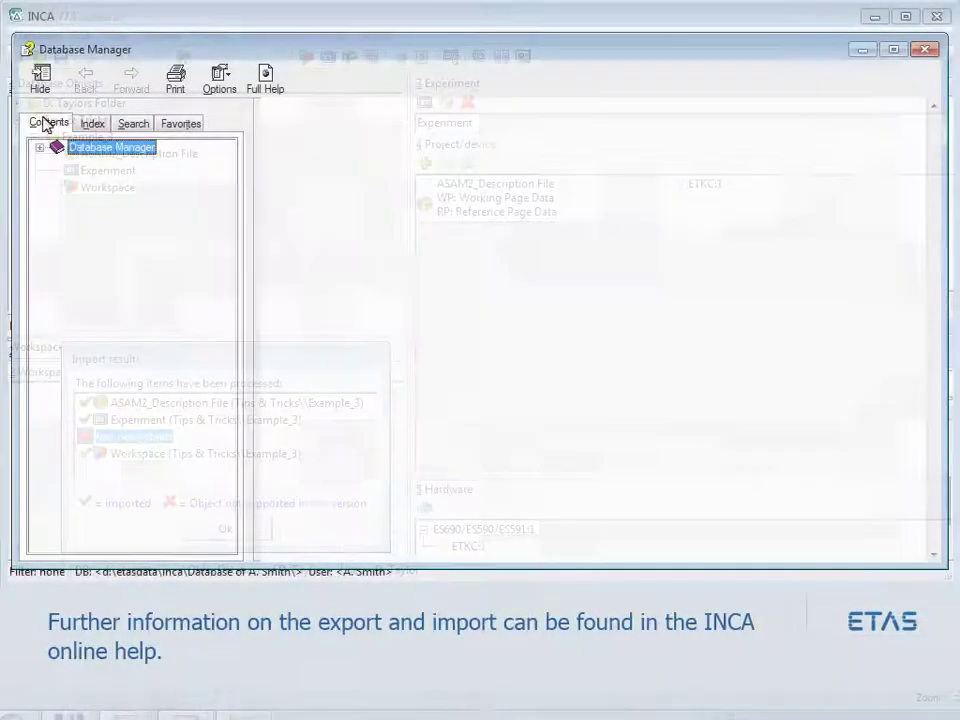
Expand Database Manager > Basics in the help contents and open Importing and exporting Database Objects
{"action": "left_click", "coordinate": [40, 148]}
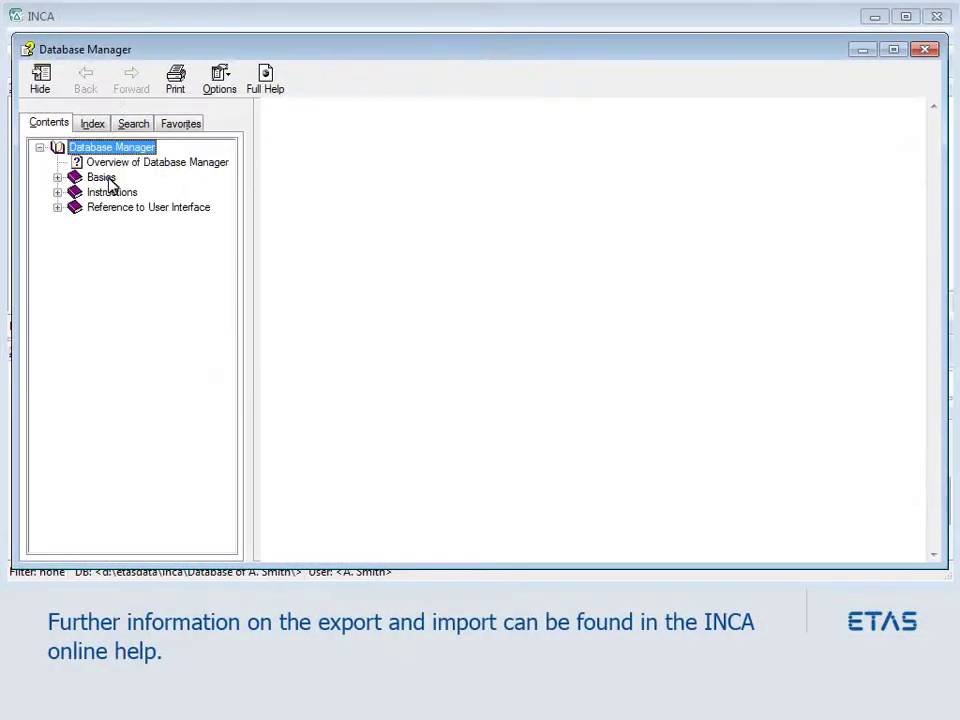
{"action": "left_click", "coordinate": [104, 179]}
{"action": "left_click", "coordinate": [57, 177]}
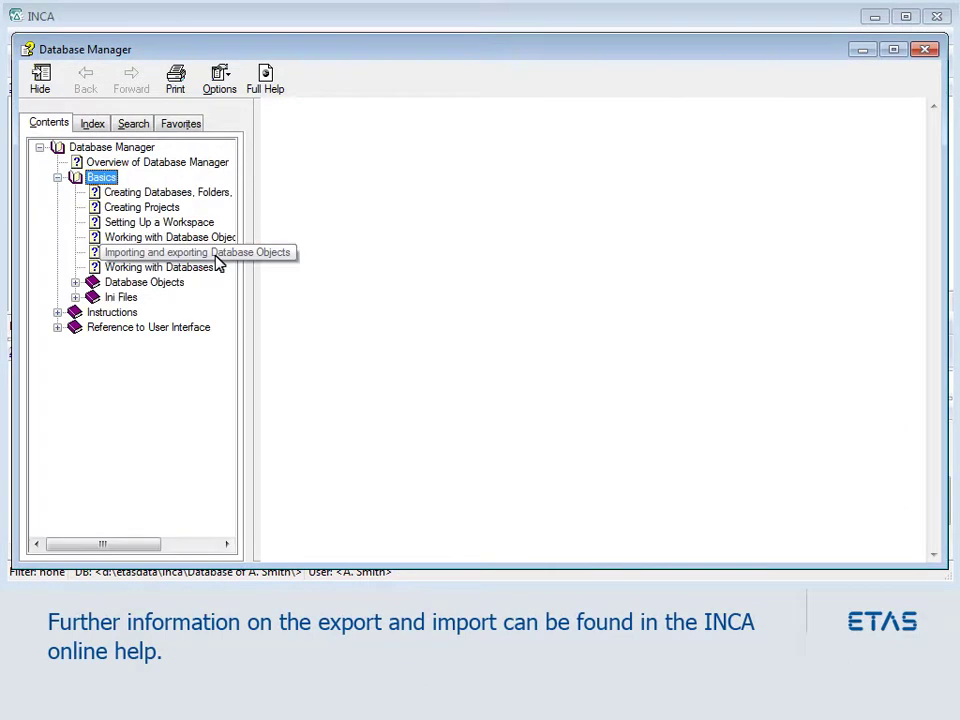